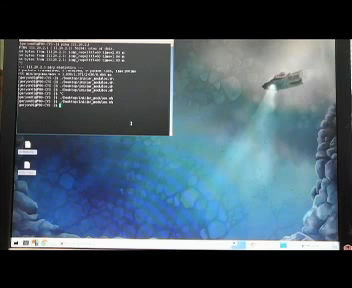
Rerun the recalled module start command to launch another gateway module in a new output window.
key(Up)
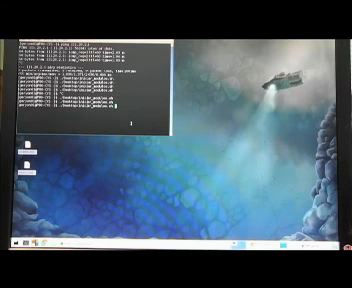
key(Return)
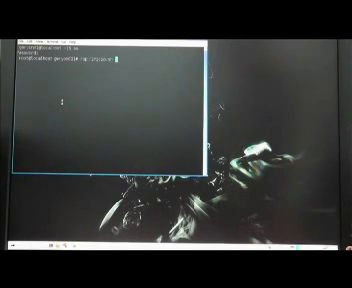
Run the gateway start command as root on the second PC.
key(Return)
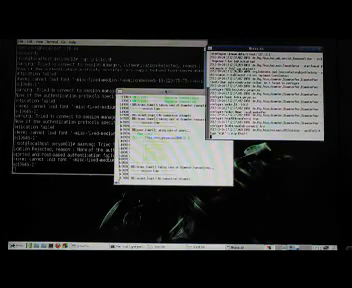
Arrange the two log windows and the gnuplot window into separate areas of the desktop.
drag(175, 91, 70, 45)
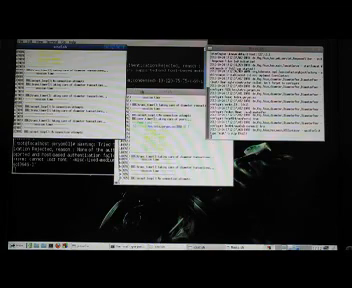
mouse_move(173, 92)
mouse_down()
mouse_move(85, 114)
mouse_move(85, 85)
mouse_up()
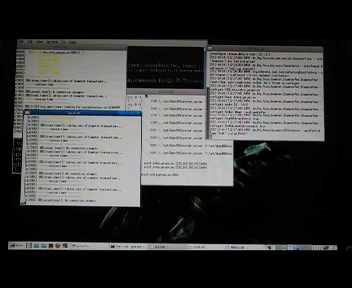
drag(175, 92, 222, 111)
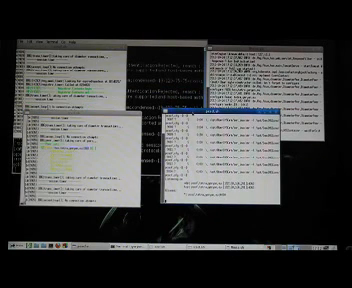